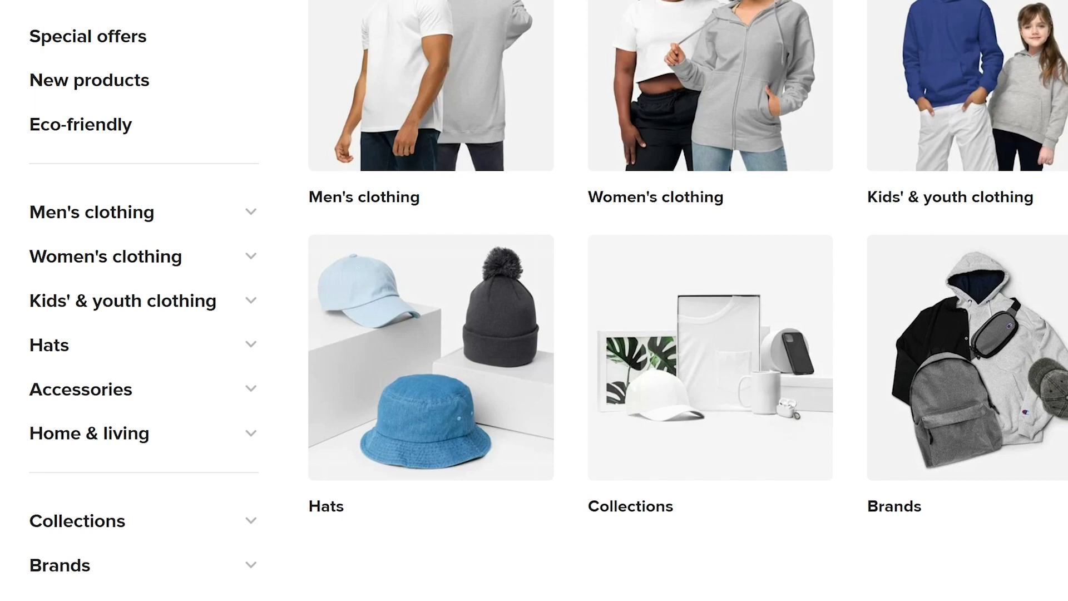
- Filter all women's clothing by the Embroidery technique and open the Unisex Denim Jacket | Threadfast Apparel 370J
{"action": "left_click", "coordinate": [252, 258]}
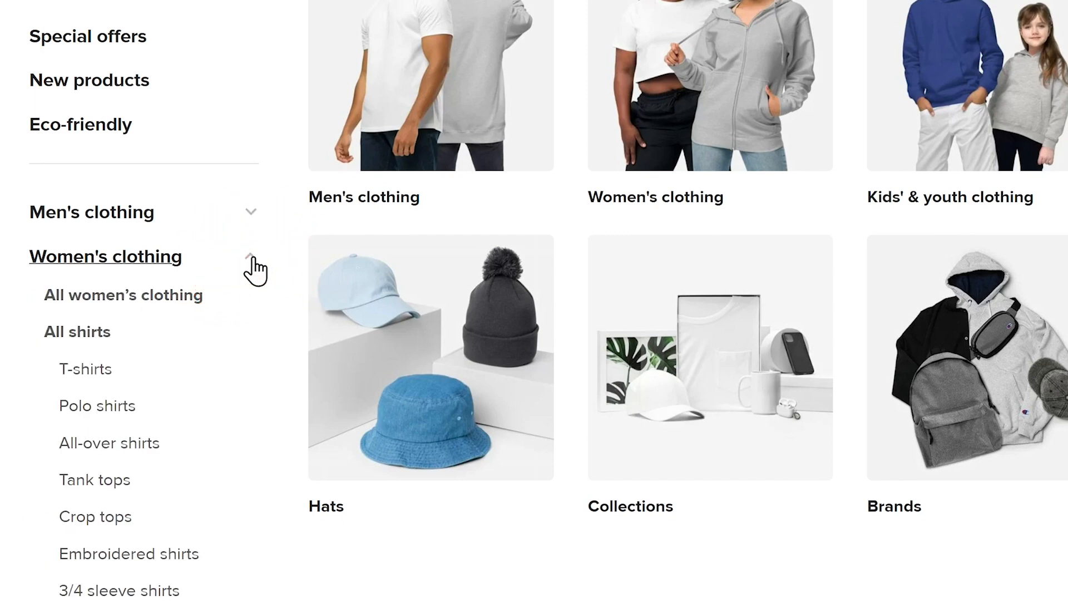
{"action": "left_click", "coordinate": [186, 300]}
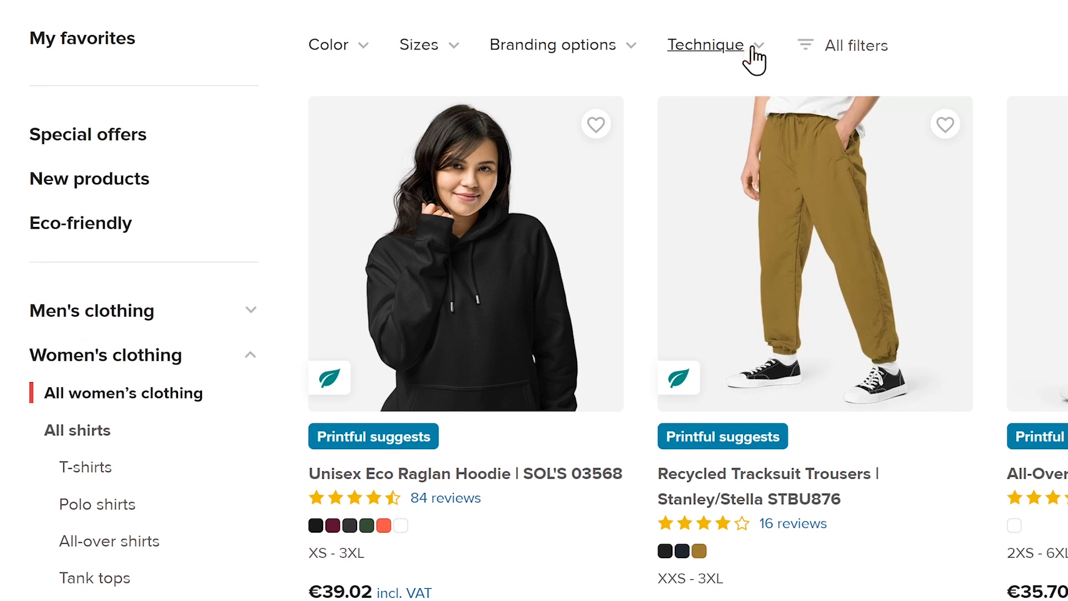
{"action": "left_click", "coordinate": [753, 48]}
{"action": "left_click", "coordinate": [738, 268]}
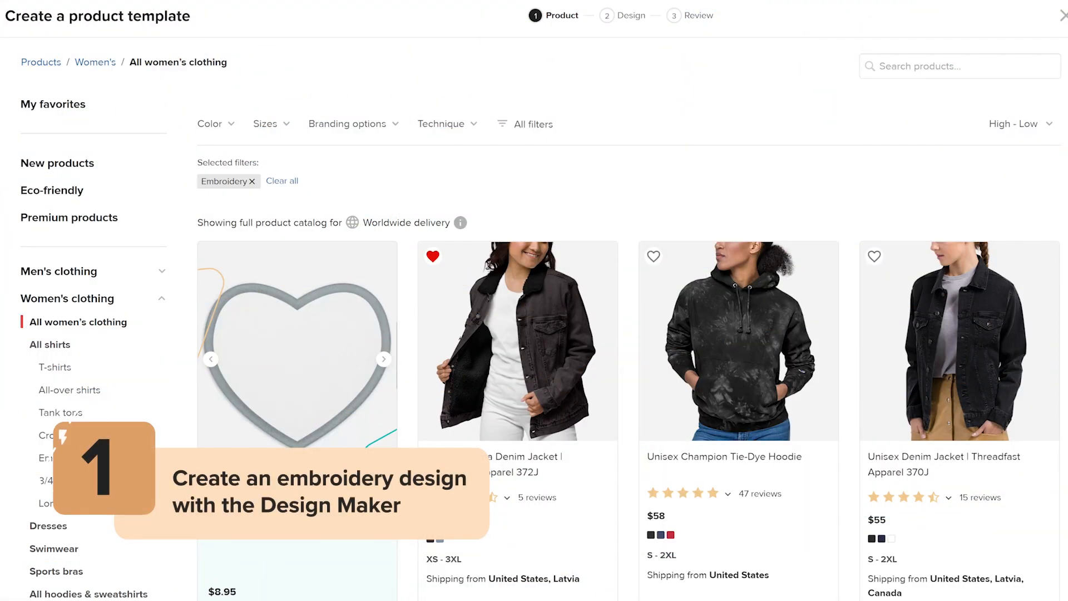
{"action": "left_click", "coordinate": [953, 391]}
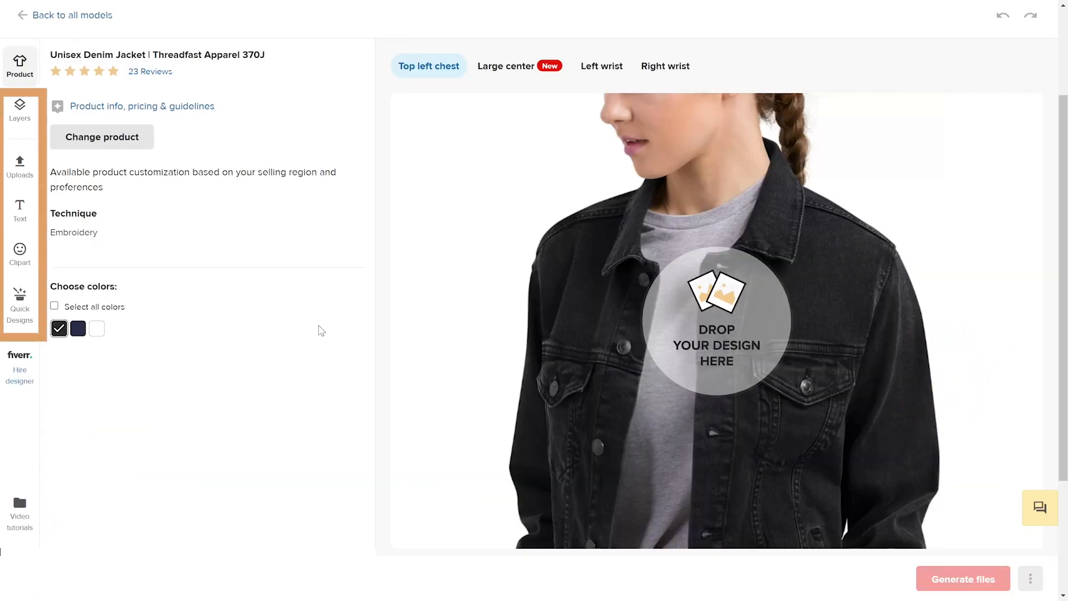
- Place the cat with moon clipart from Magical rituals on the jacket's large center area and enlarge it to about 3.03 by 2.94
{"action": "left_click", "coordinate": [24, 267]}
{"action": "scroll", "coordinate": [340, 317], "scroll_direction": "down", "scroll_amount": 8}
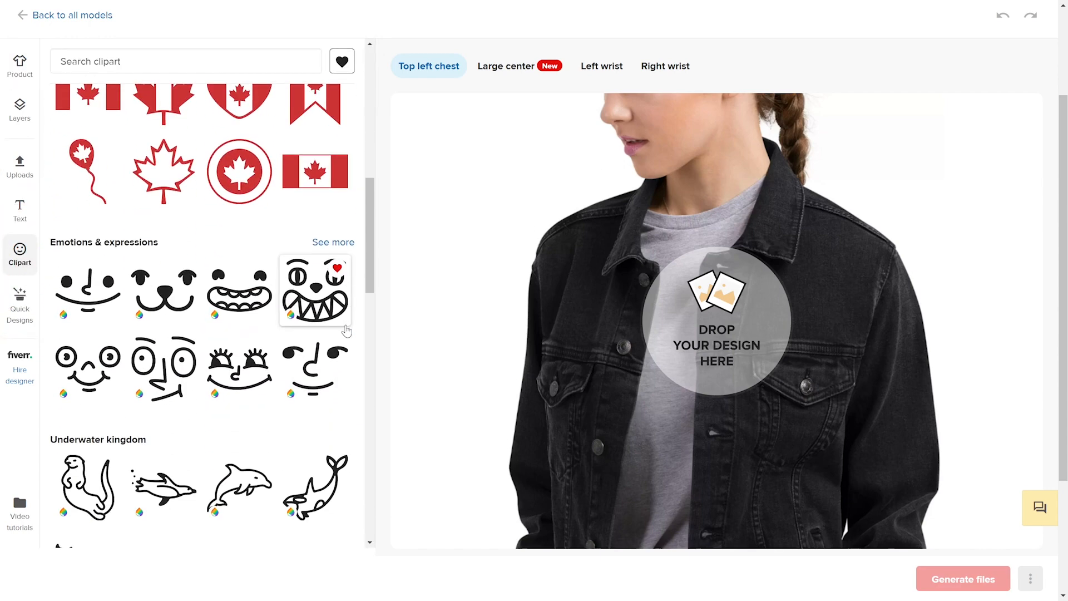
{"action": "scroll", "coordinate": [346, 332], "scroll_direction": "down", "scroll_amount": 15}
{"action": "scroll", "coordinate": [337, 455], "scroll_direction": "up", "scroll_amount": 6}
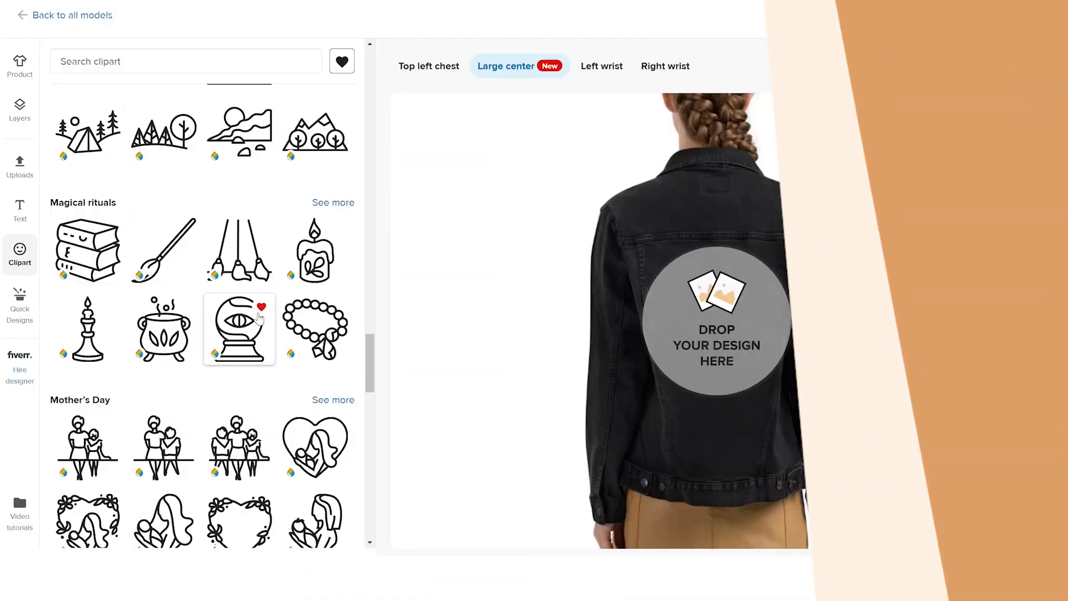
{"action": "left_click", "coordinate": [348, 205]}
{"action": "scroll", "coordinate": [296, 412], "scroll_direction": "down", "scroll_amount": 3}
{"action": "scroll", "coordinate": [296, 431], "scroll_direction": "down", "scroll_amount": 7}
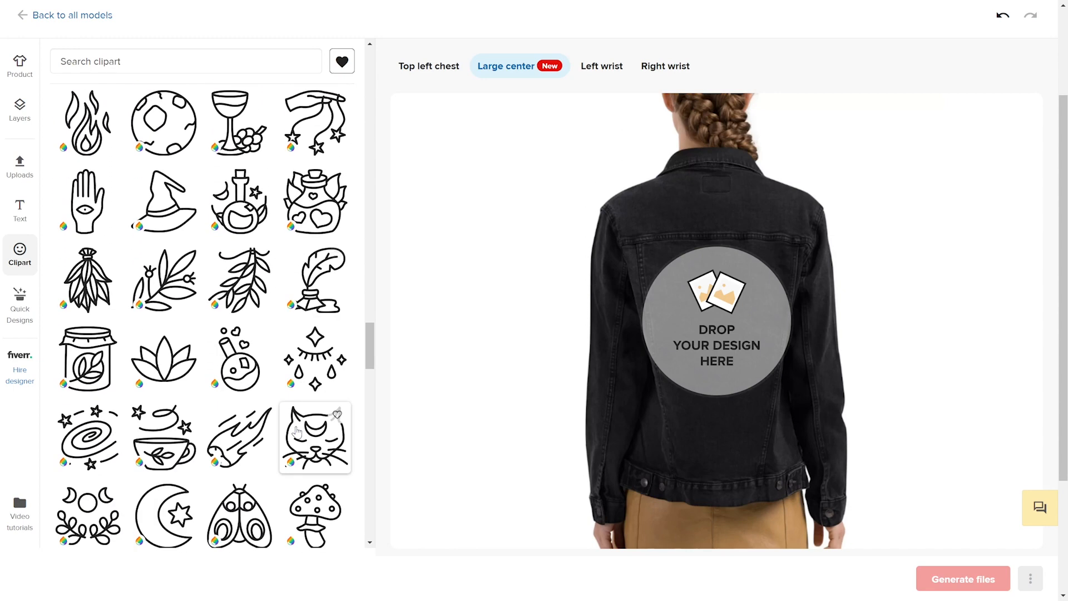
{"action": "left_click", "coordinate": [325, 444]}
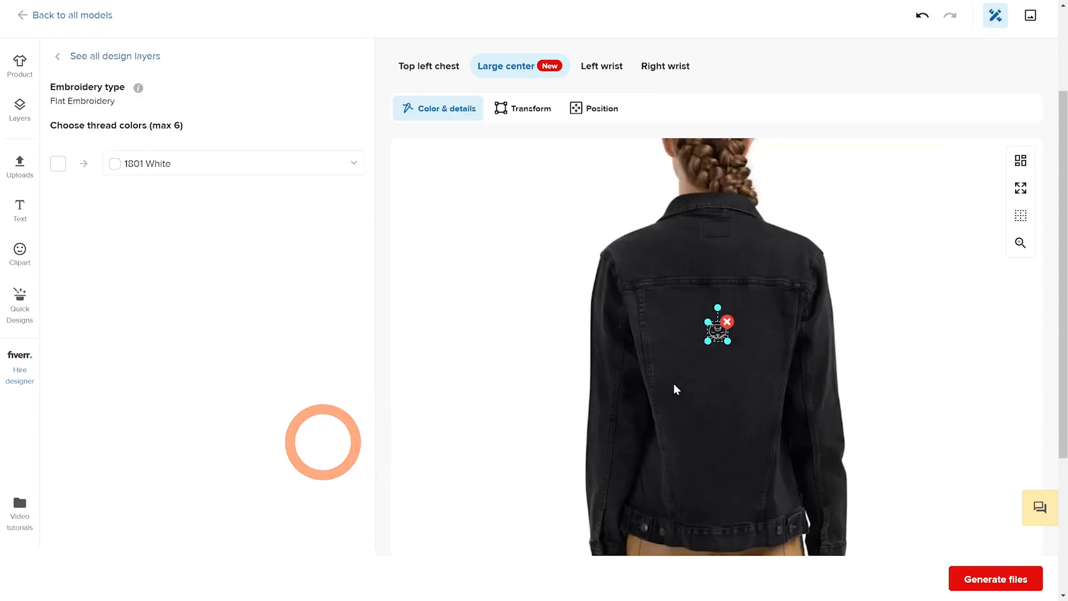
{"action": "left_click_drag", "start_coordinate": [728, 344], "coordinate": [735, 354]}
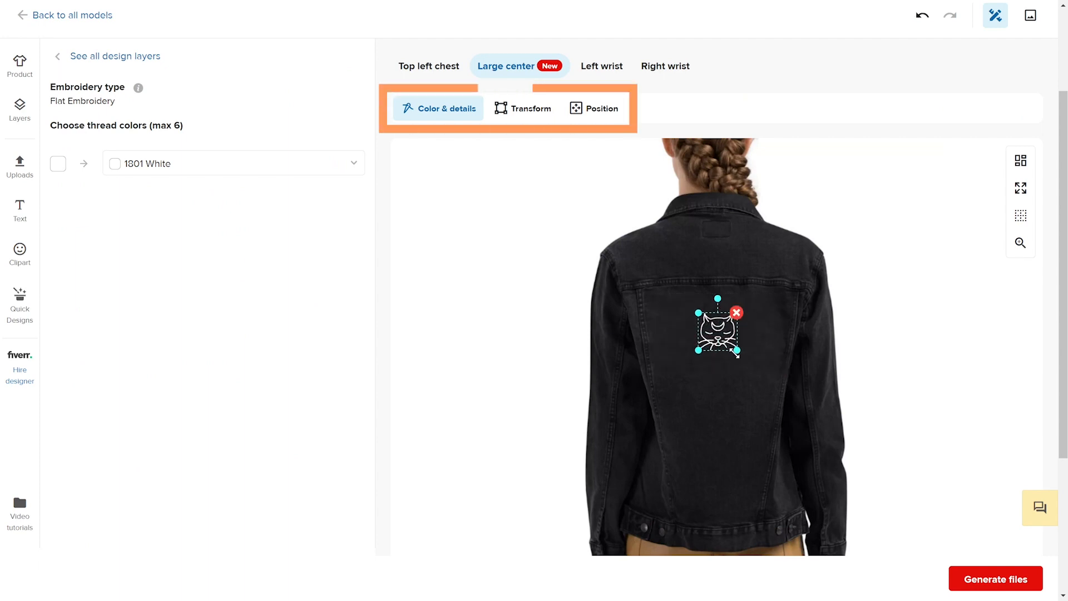
- Add the text "It's just" above the cat and "Hocus Pocus" below it, enlarging both lines
{"action": "left_click", "coordinate": [20, 214]}
{"action": "left_click", "coordinate": [133, 80]}
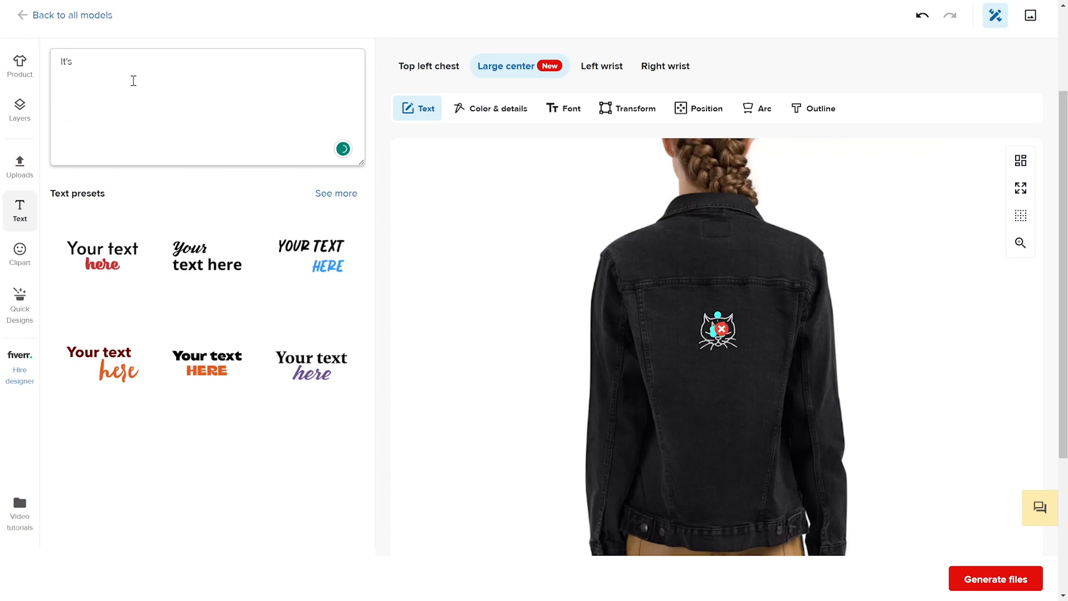
{"action": "left_click_drag", "start_coordinate": [707, 342], "coordinate": [700, 351]}
{"action": "left_click", "coordinate": [136, 112]}
{"action": "type", "text": "Hocus Pocus"}
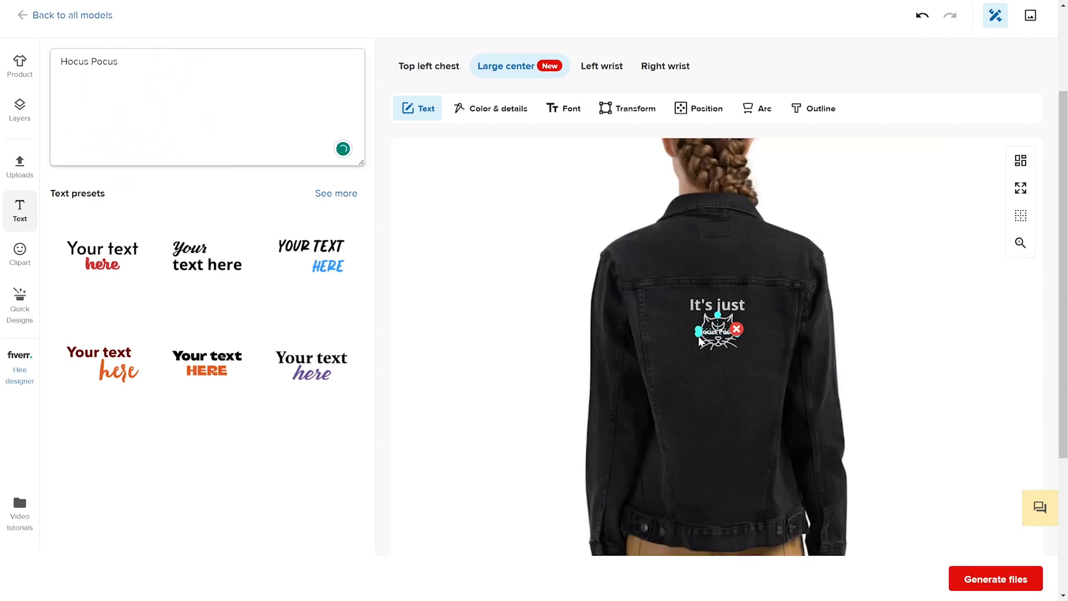
{"action": "left_click_drag", "start_coordinate": [700, 341], "coordinate": [733, 357]}
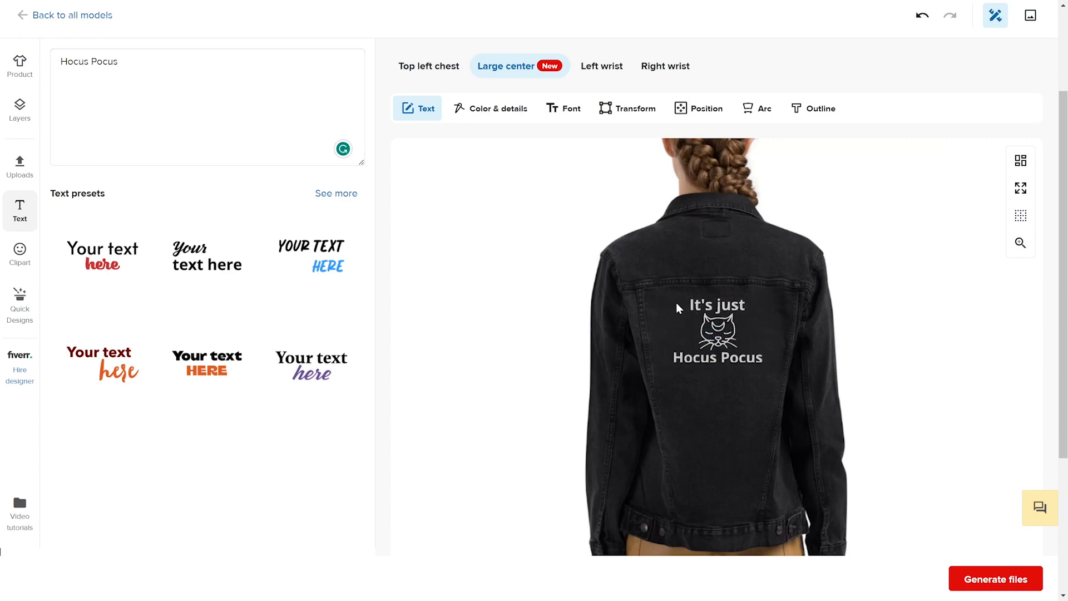
- Set the "It's just" text to thread color 1695 Aqua/Teal and the Akaya Kanadaka font
{"action": "left_click", "coordinate": [704, 306]}
{"action": "left_click", "coordinate": [487, 115]}
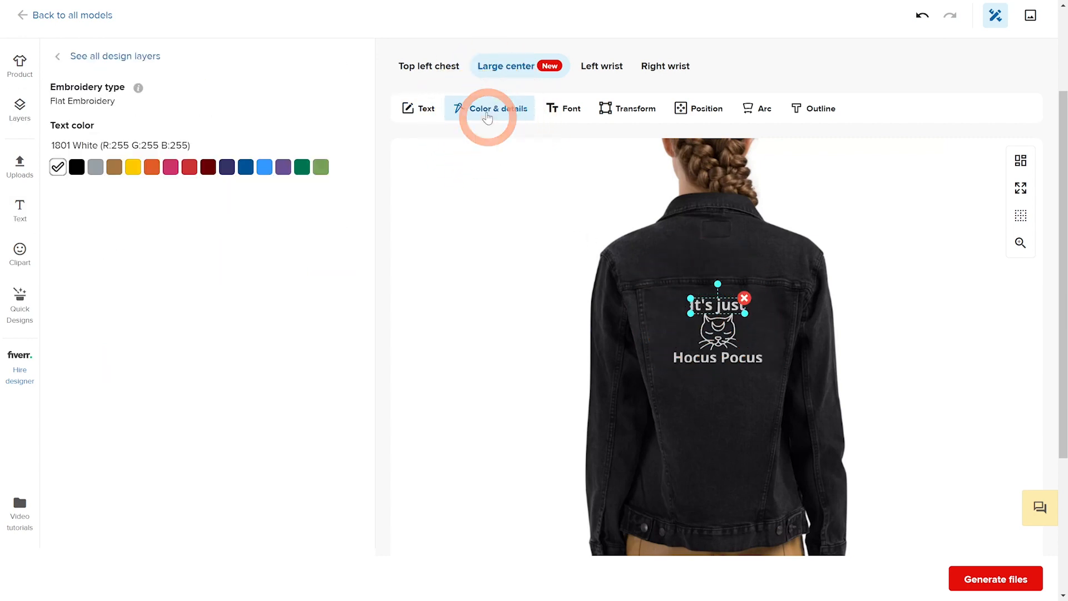
{"action": "left_click", "coordinate": [262, 168]}
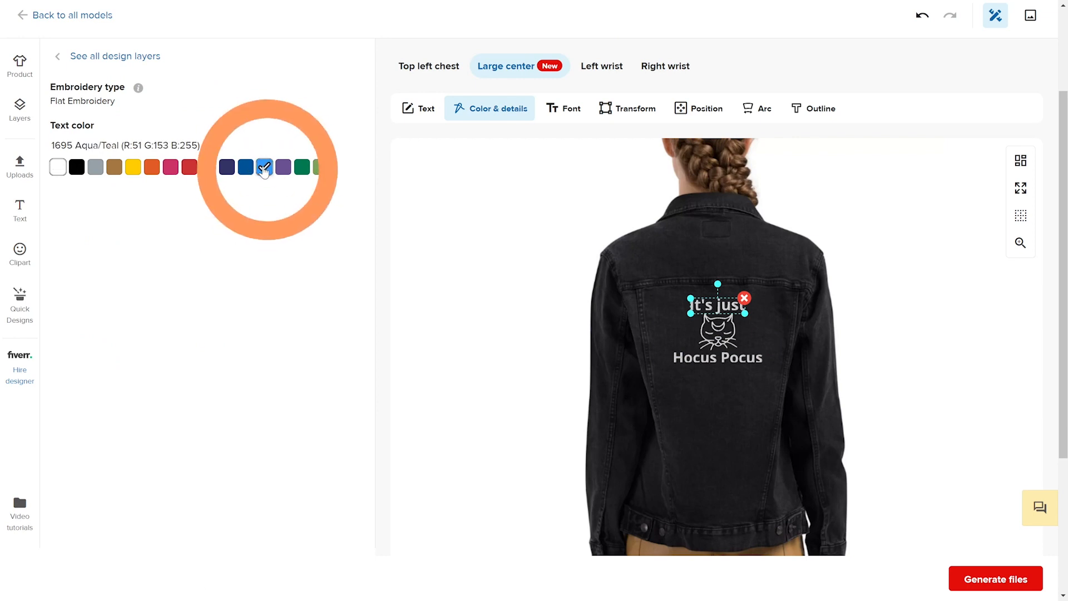
{"action": "left_click", "coordinate": [559, 114]}
{"action": "left_click", "coordinate": [209, 257]}
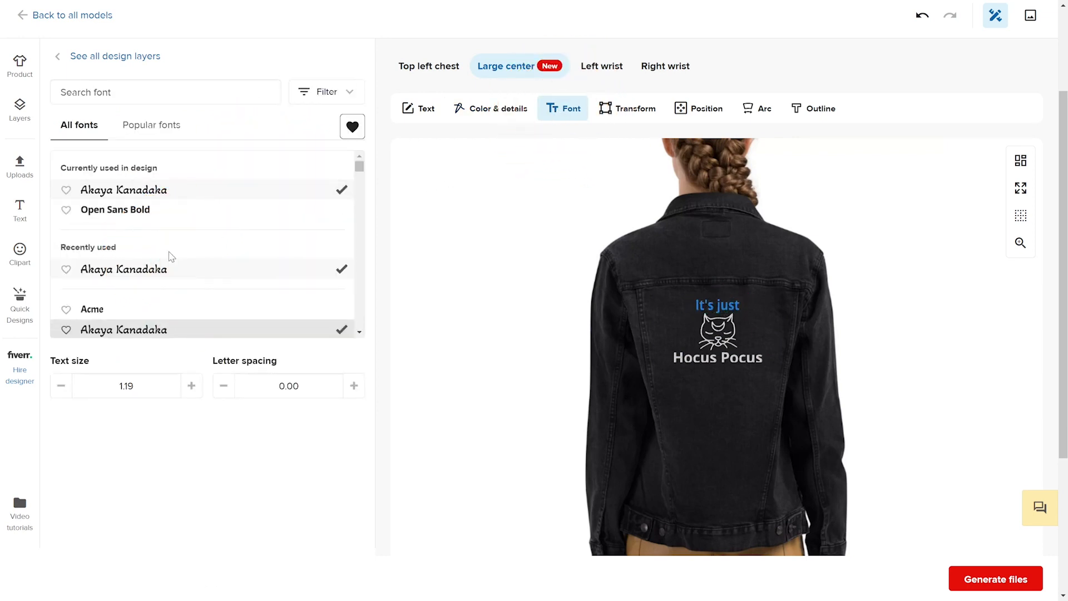
- Give the "Hocus Pocus" text the 1695 Aqua/Teal thread color and the Akaya Kanadaka font
{"action": "left_click", "coordinate": [679, 362]}
{"action": "left_click", "coordinate": [498, 109]}
{"action": "left_click", "coordinate": [265, 167]}
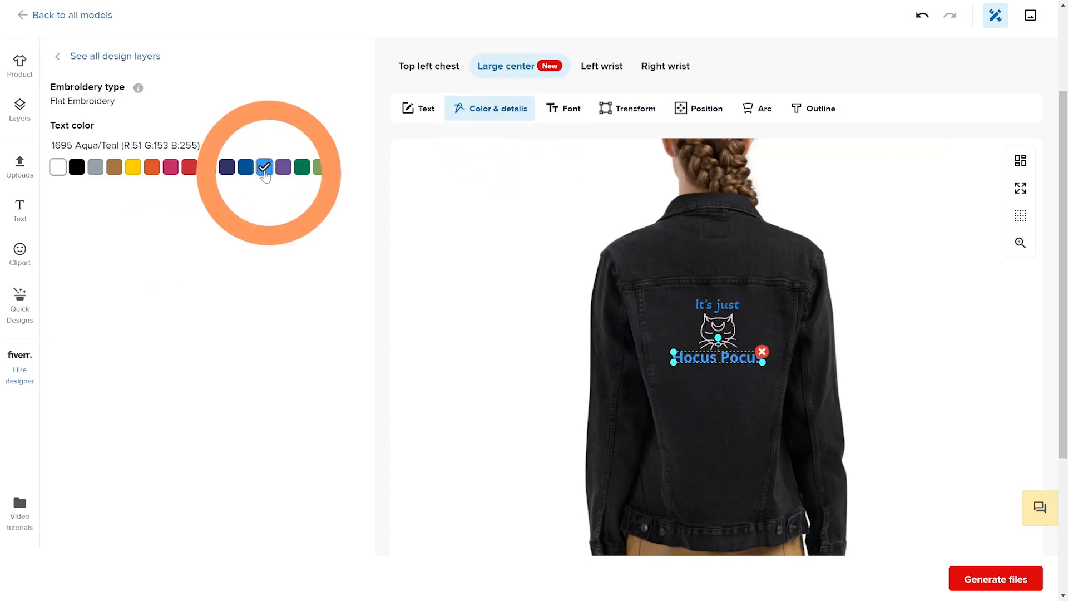
{"action": "left_click", "coordinate": [564, 109]}
{"action": "left_click", "coordinate": [275, 199]}
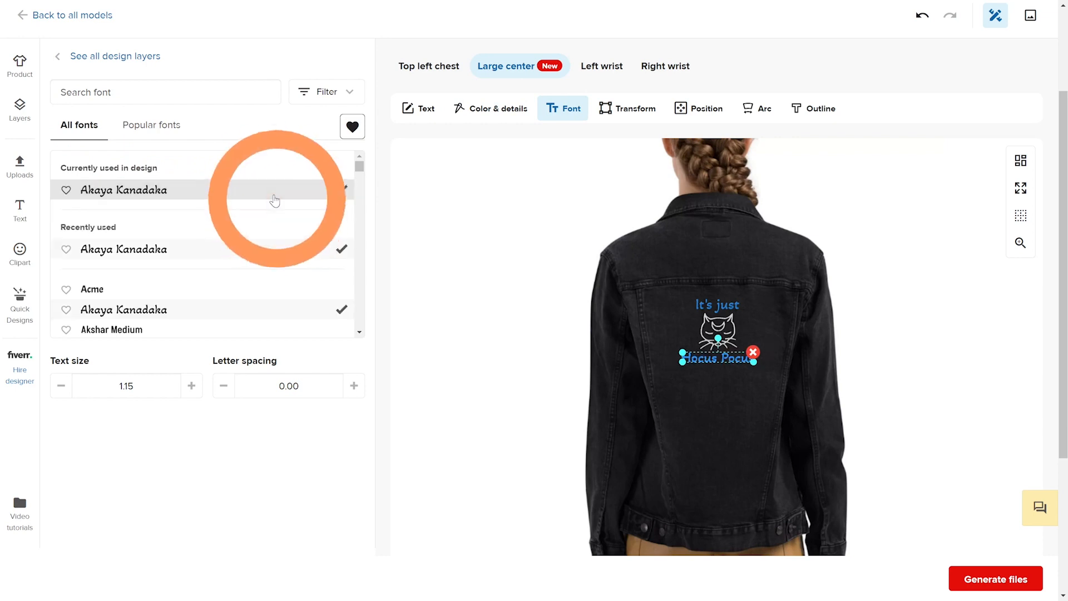
- Apply an arc of 102 to "It's just" and curve "Hocus Pocus" the opposite way beneath the cat
{"action": "left_click", "coordinate": [719, 310]}
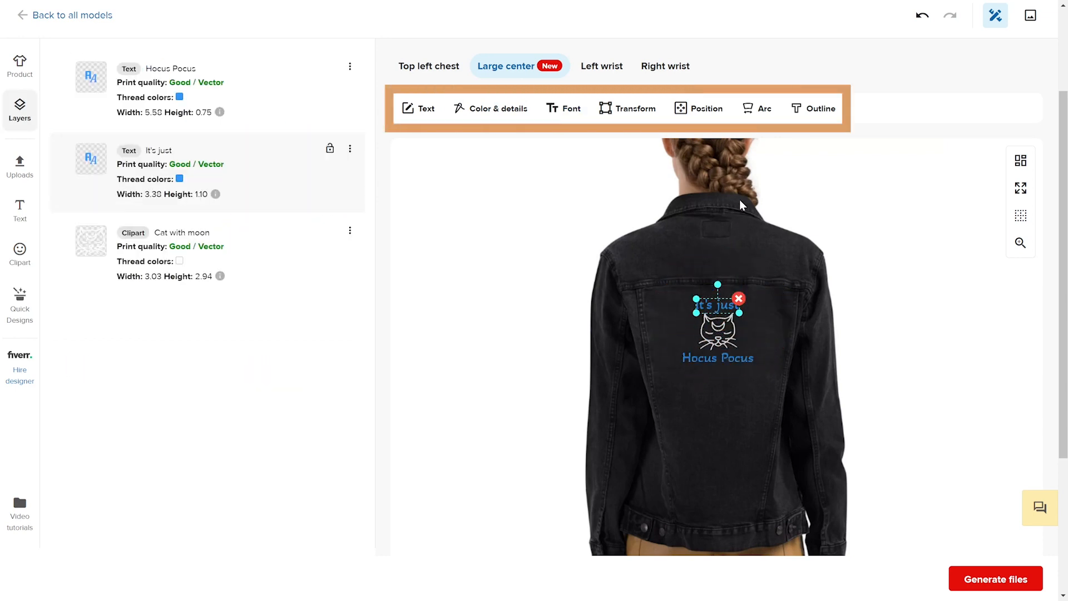
{"action": "left_click", "coordinate": [757, 109]}
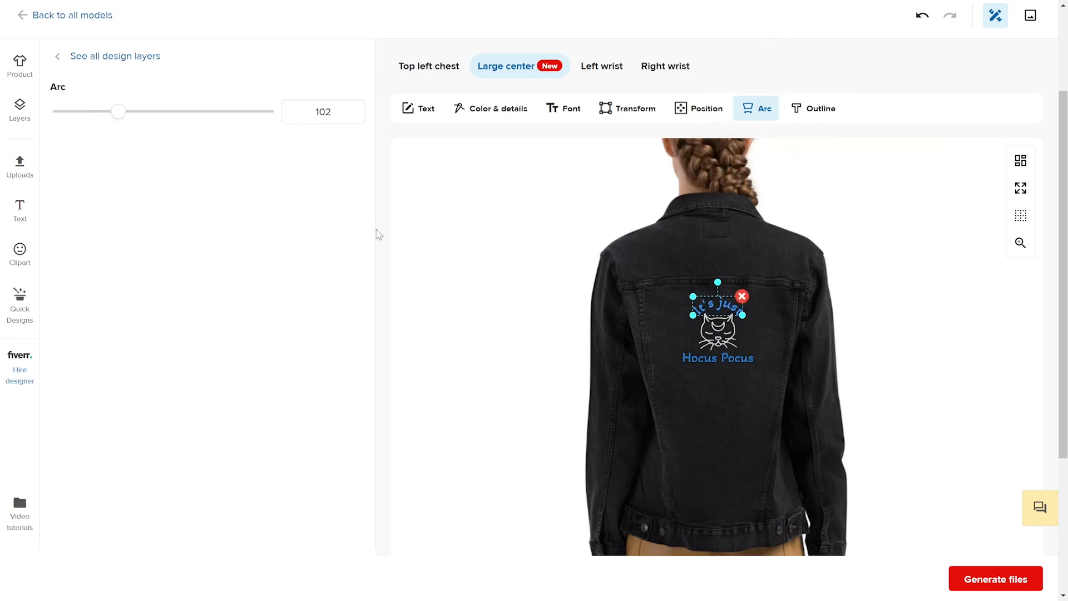
{"action": "left_click", "coordinate": [699, 361]}
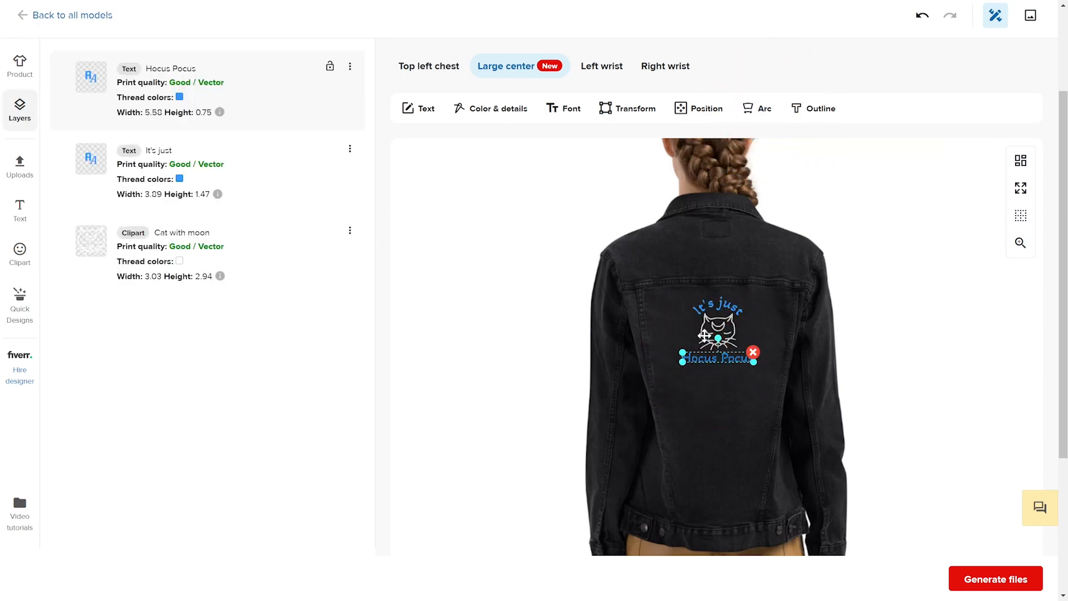
{"action": "left_click", "coordinate": [752, 118]}
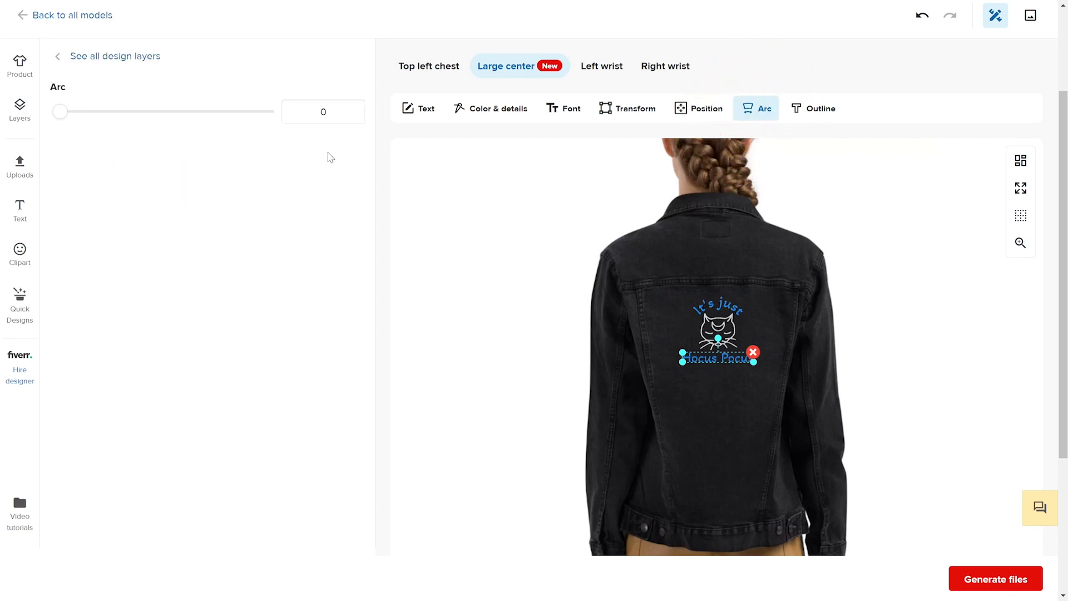
{"action": "left_click", "coordinate": [304, 111]}
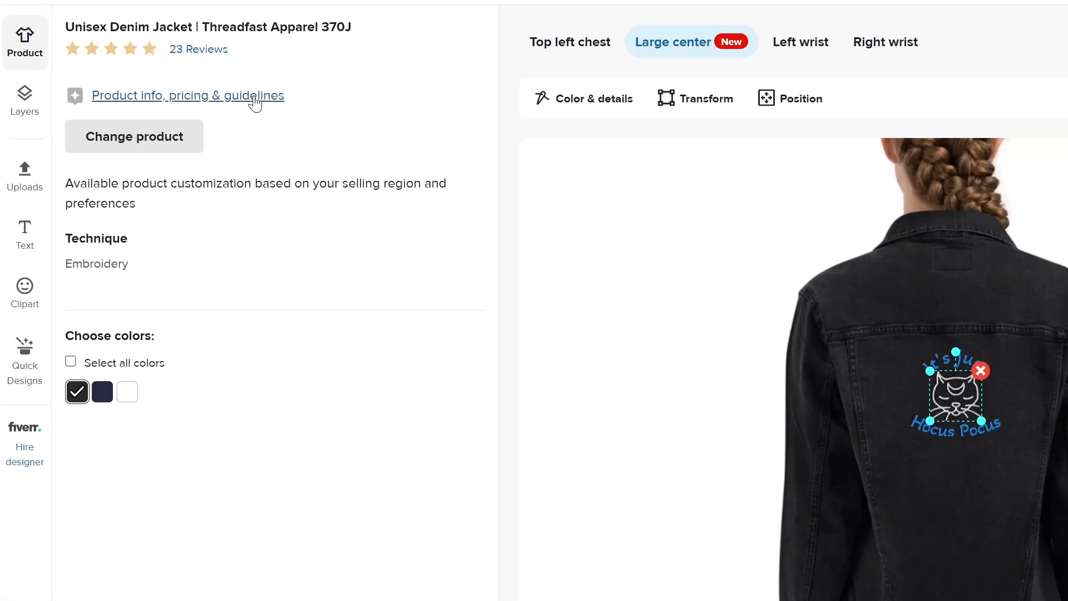
- Open the print file templates in the denim jacket's product information
{"action": "left_click", "coordinate": [254, 99]}
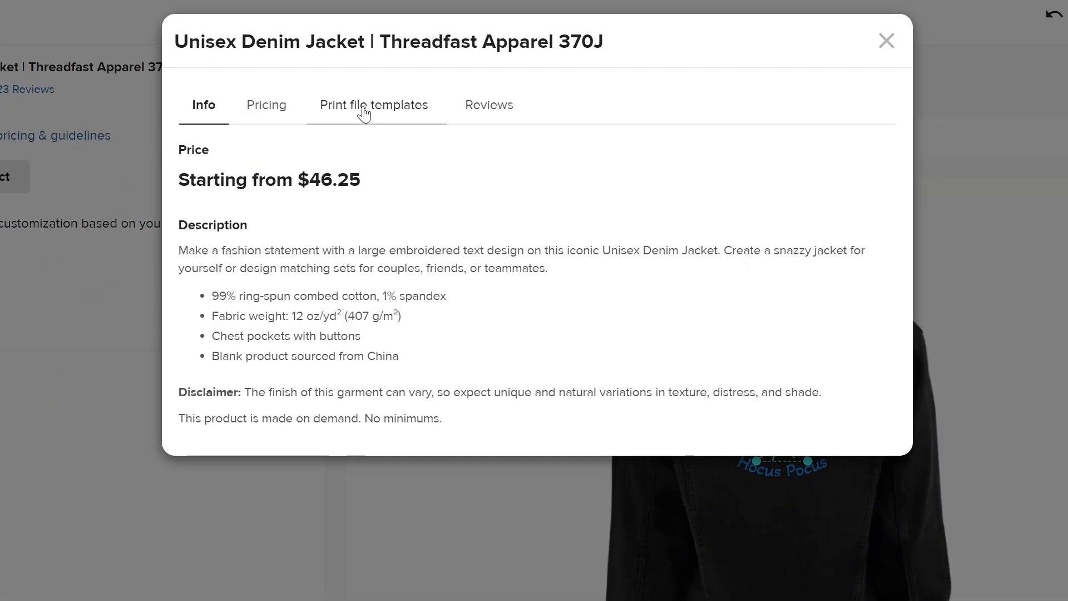
{"action": "left_click", "coordinate": [362, 113]}
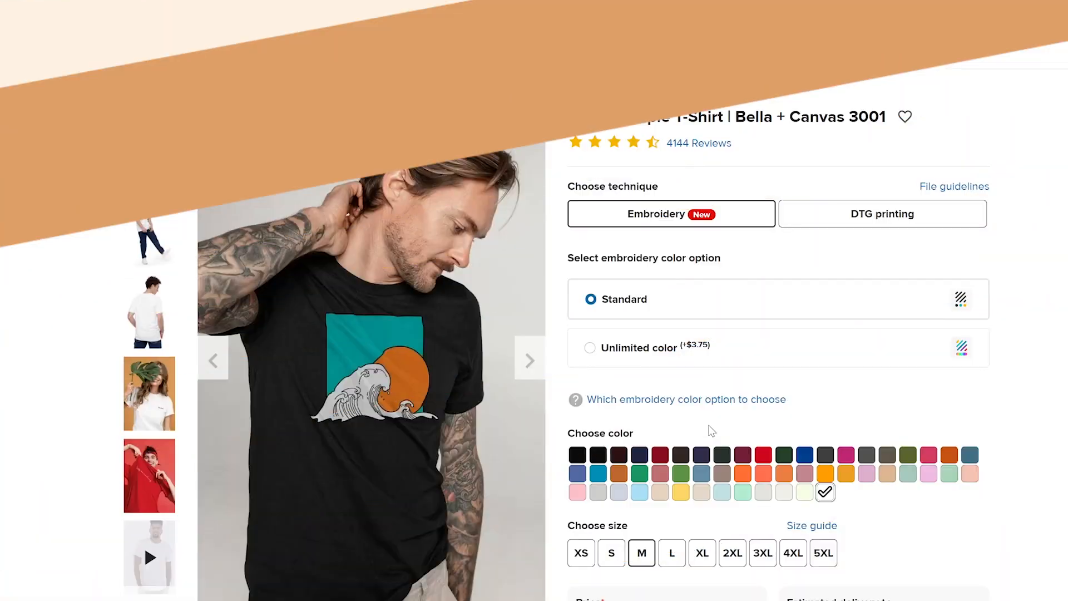
- Examine the file guidelines on the Unisex Staple T-Shirt | Bella + Canvas 3001 product page
{"action": "scroll", "coordinate": [709, 432], "scroll_direction": "down", "scroll_amount": 10}
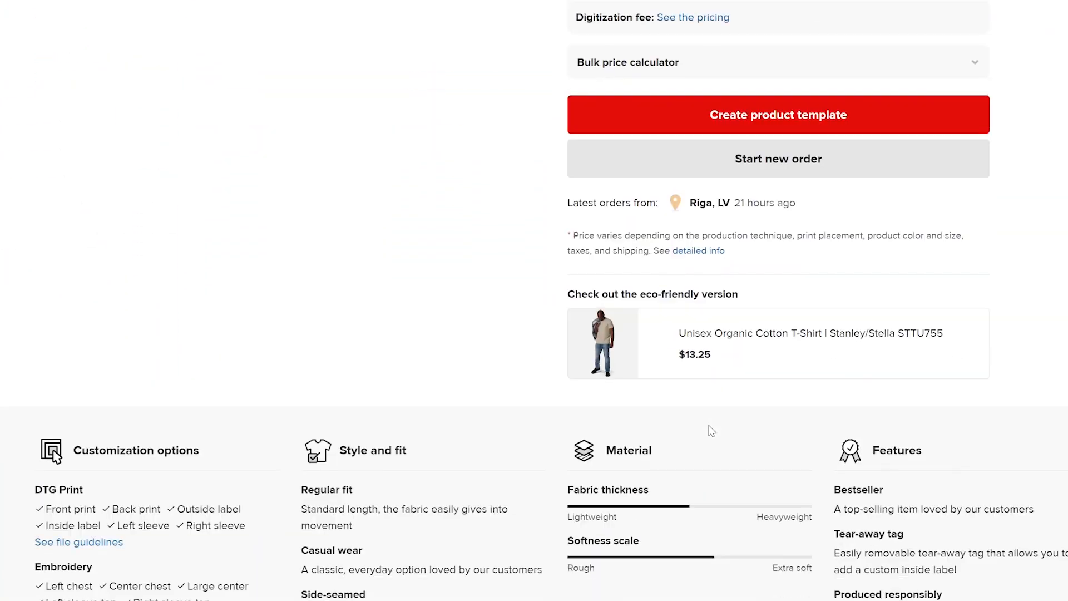
{"action": "scroll", "coordinate": [711, 431], "scroll_direction": "down", "scroll_amount": 15}
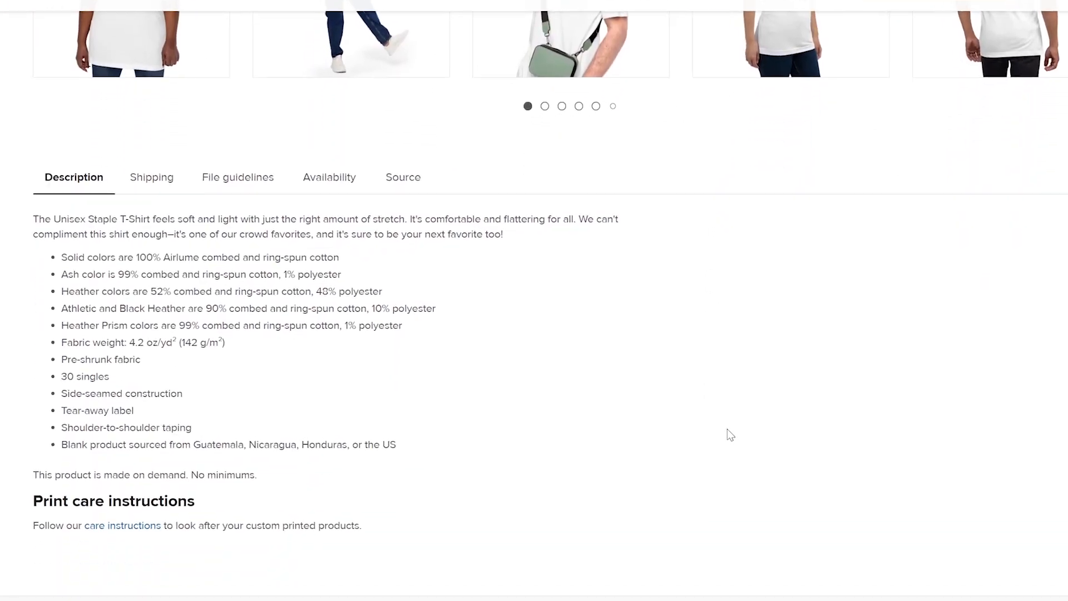
{"action": "left_click", "coordinate": [281, 164]}
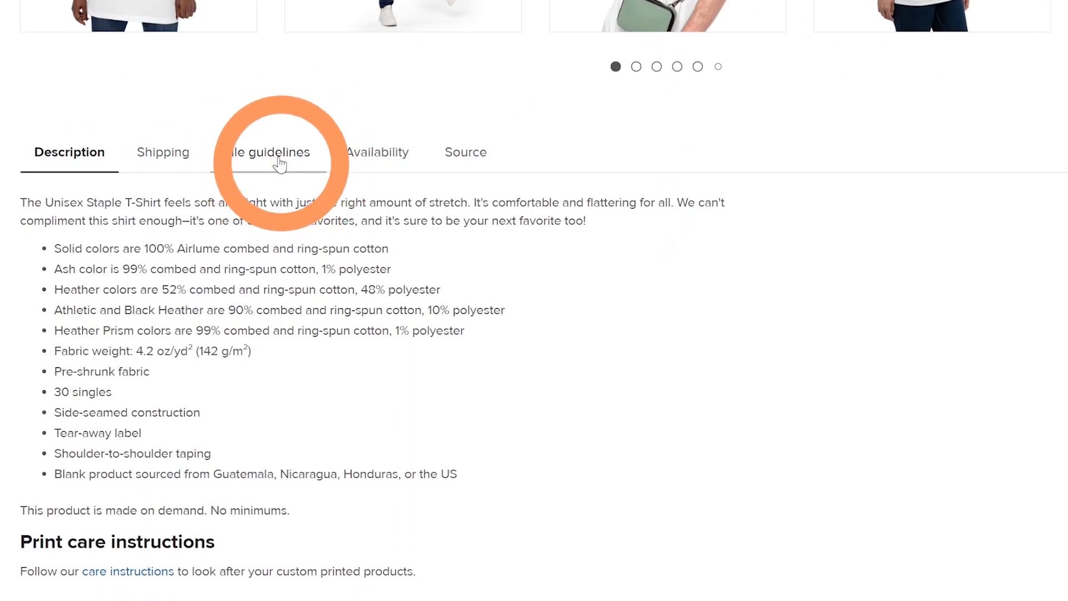
{"action": "scroll", "coordinate": [649, 575], "scroll_direction": "down", "scroll_amount": 15}
{"action": "scroll", "coordinate": [652, 577], "scroll_direction": "down", "scroll_amount": 15}
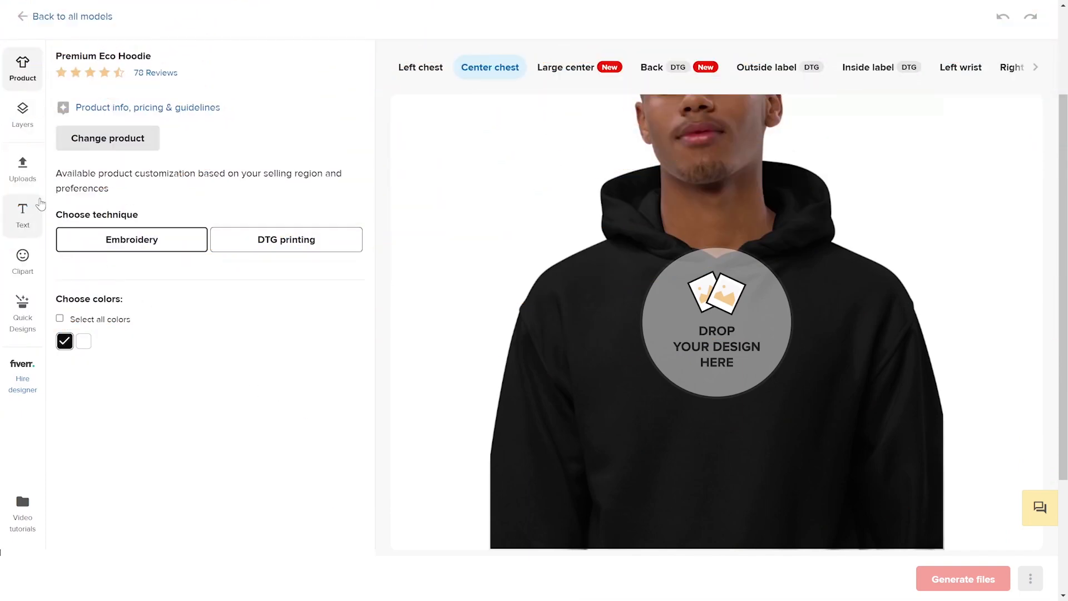
- Place the uploaded flower-embroidery.pdf on the Premium Eco Hoodie's center chest and change its first thread color to yellow
{"action": "left_click", "coordinate": [20, 181]}
{"action": "left_click", "coordinate": [269, 184]}
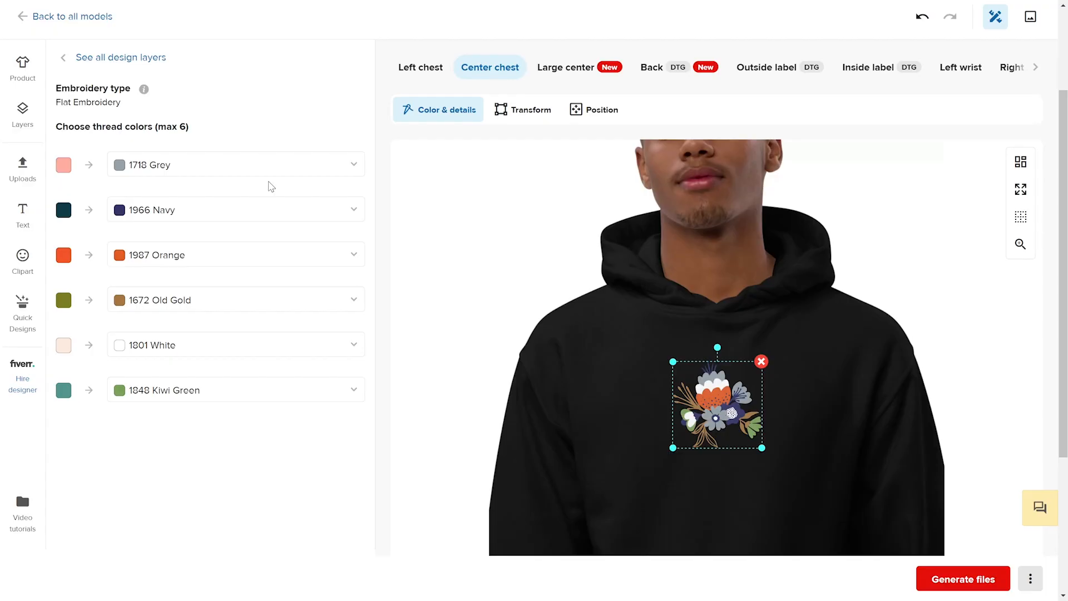
{"action": "left_click", "coordinate": [25, 132]}
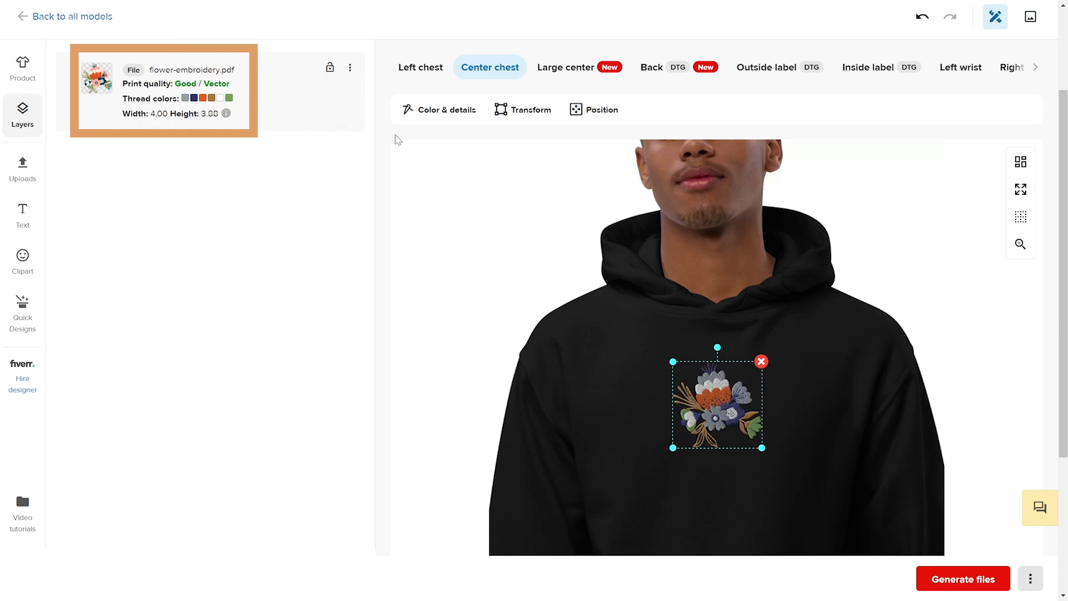
{"action": "left_click", "coordinate": [440, 110]}
{"action": "left_click", "coordinate": [355, 175]}
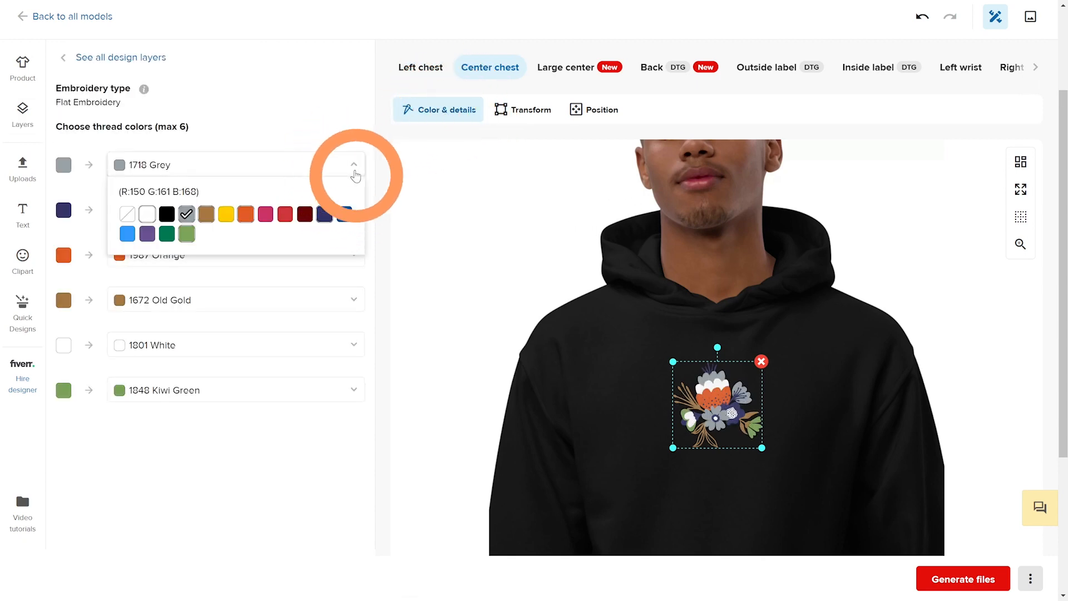
{"action": "left_click", "coordinate": [226, 213]}
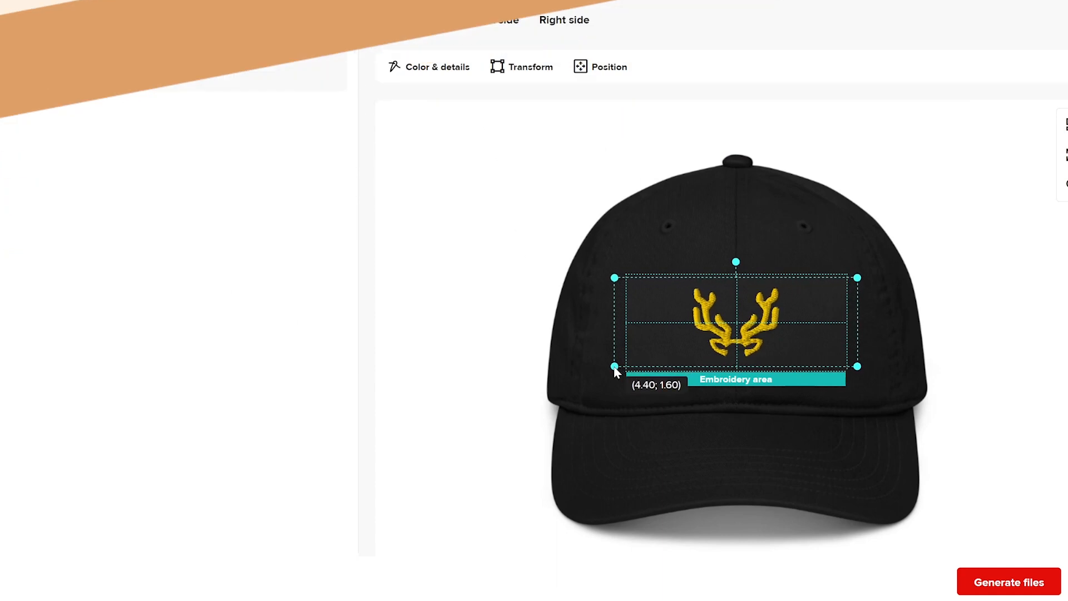
- Enlarge the antler design on the front of the black cap
{"action": "left_click_drag", "start_coordinate": [616, 369], "coordinate": [517, 411]}
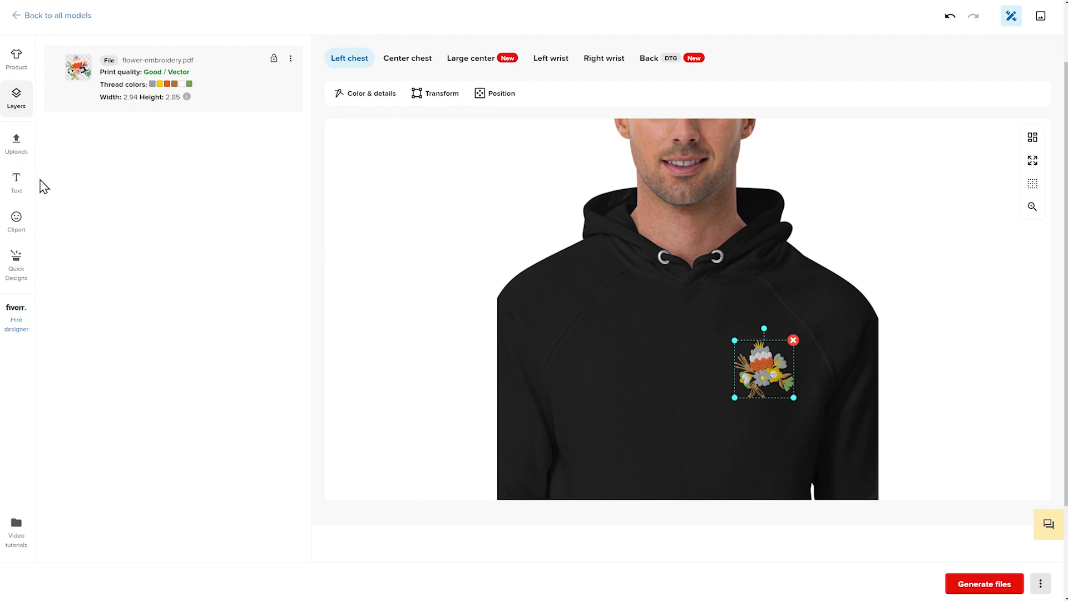
- Start adding text to the hoodie's left chest design
{"action": "left_click", "coordinate": [17, 181]}
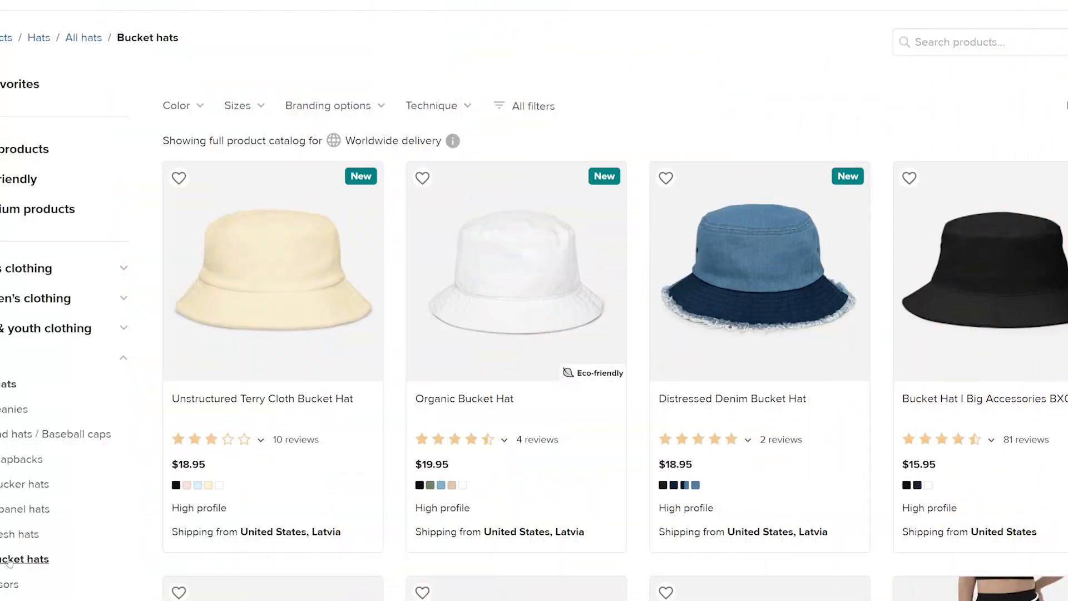
- Place the uploaded HELLO design on the Organic Bucket Hat using the 3D Puff embroidery type
{"action": "left_click", "coordinate": [505, 338]}
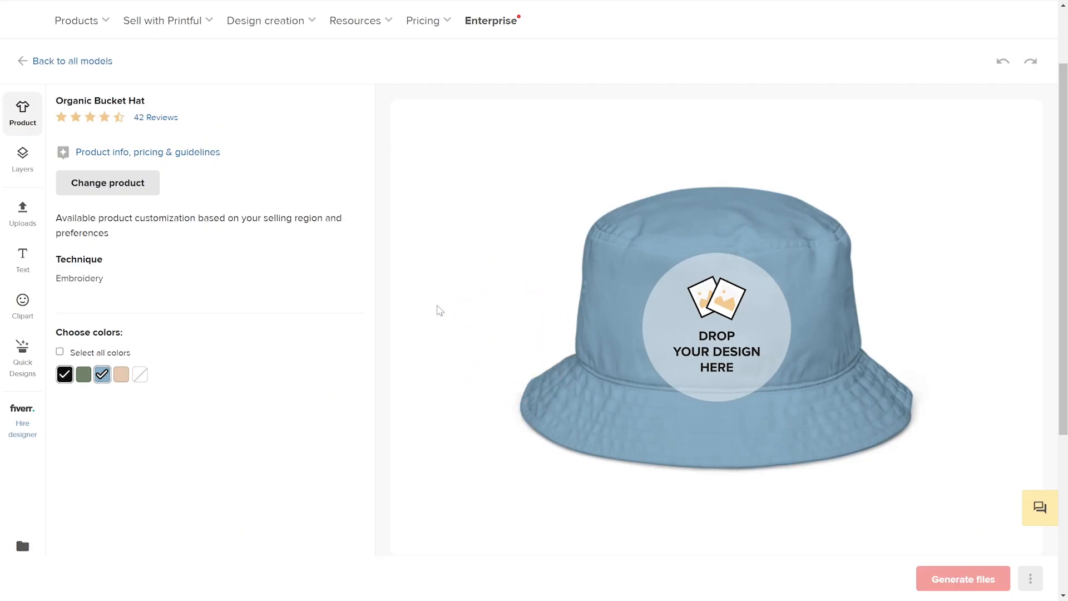
{"action": "left_click", "coordinate": [30, 222]}
{"action": "left_click", "coordinate": [257, 194]}
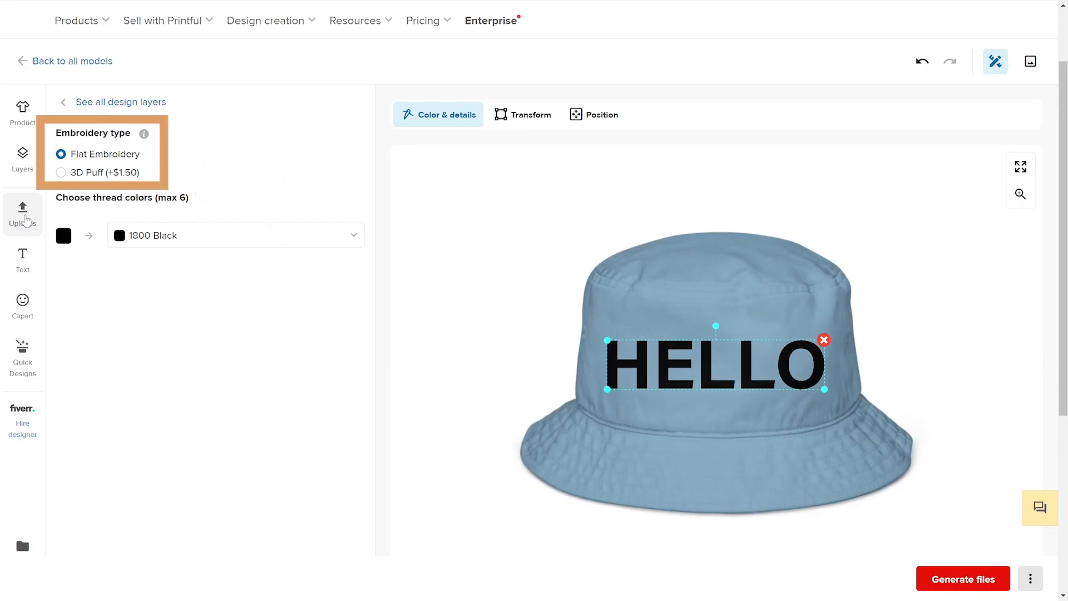
{"action": "left_click", "coordinate": [62, 172]}
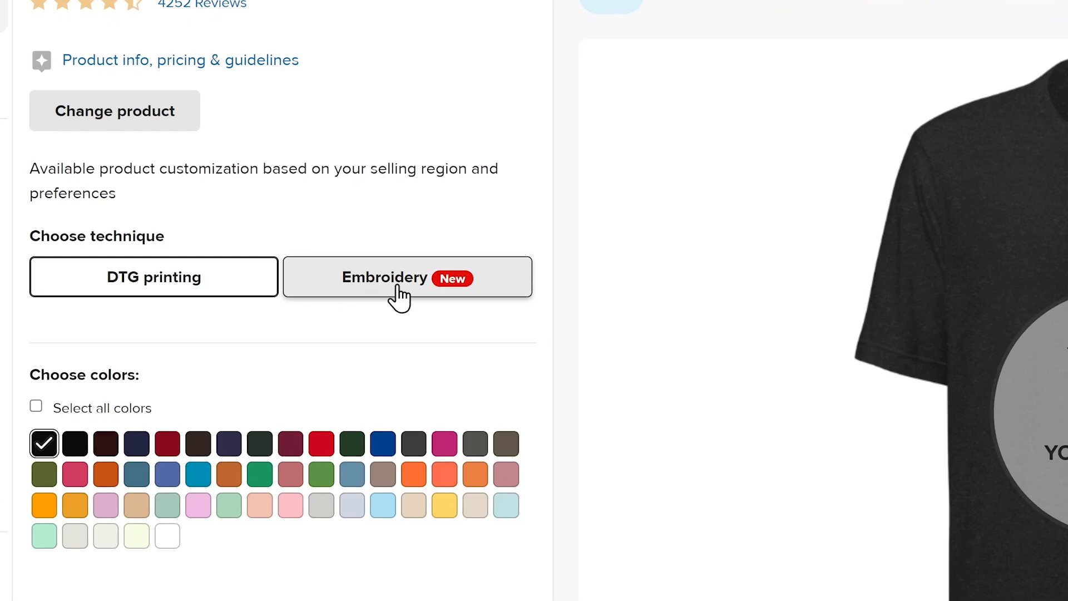
- Set the T-shirt's technique to Embroidery with the Unlimited color option
{"action": "left_click", "coordinate": [270, 290]}
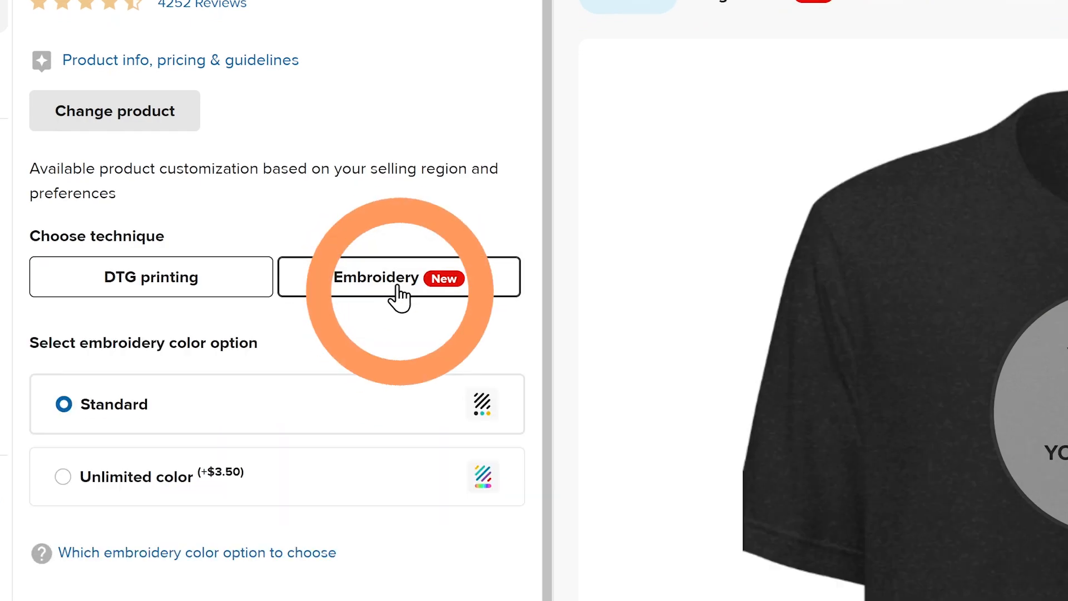
{"action": "left_click", "coordinate": [190, 490]}
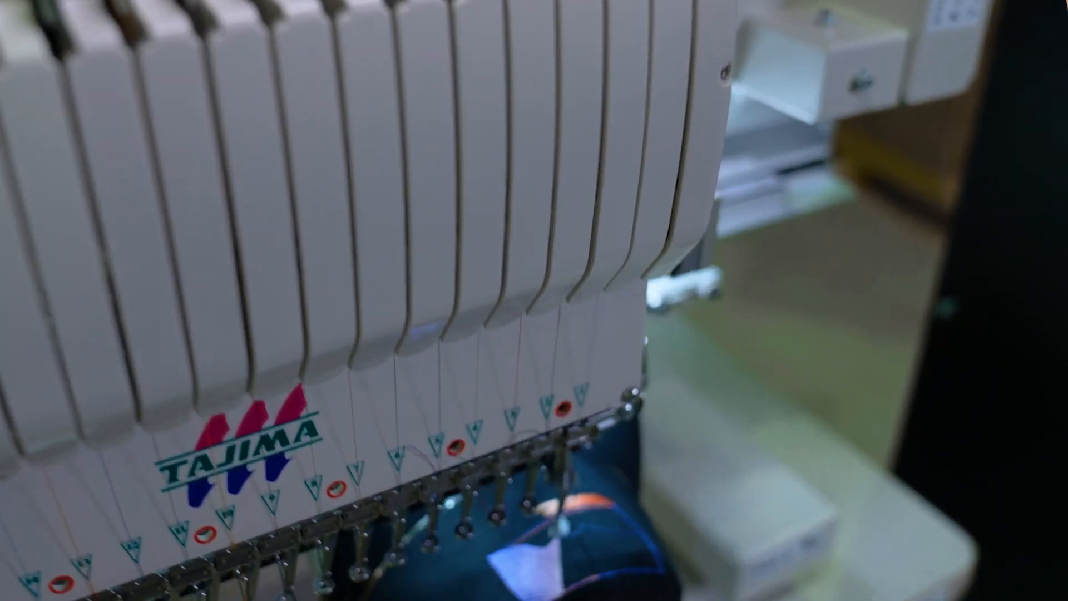